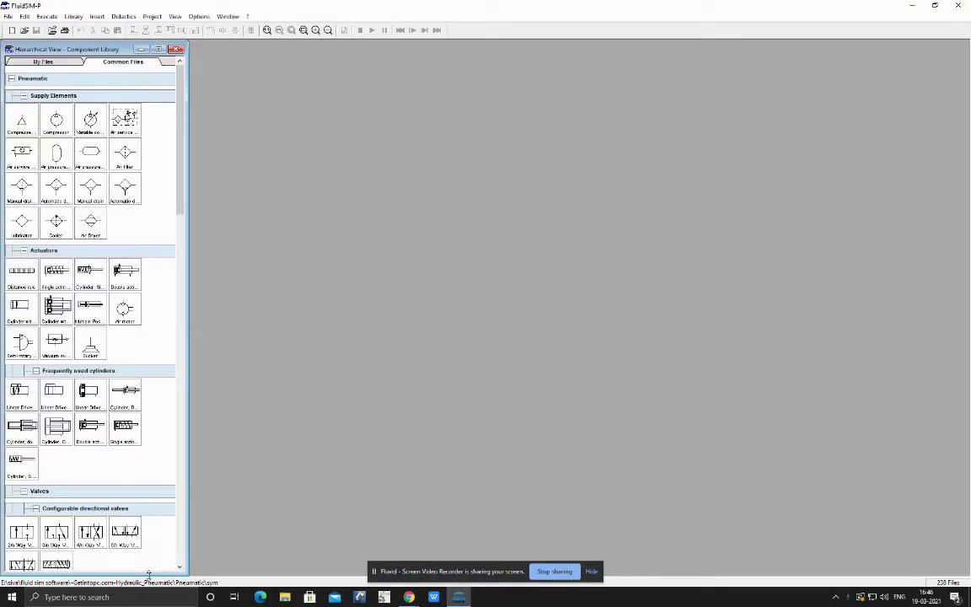
Step: Create a new circuit diagram and insert a Text component found by searching for "text"
{"action": "left_click", "coordinate": [12, 30]}
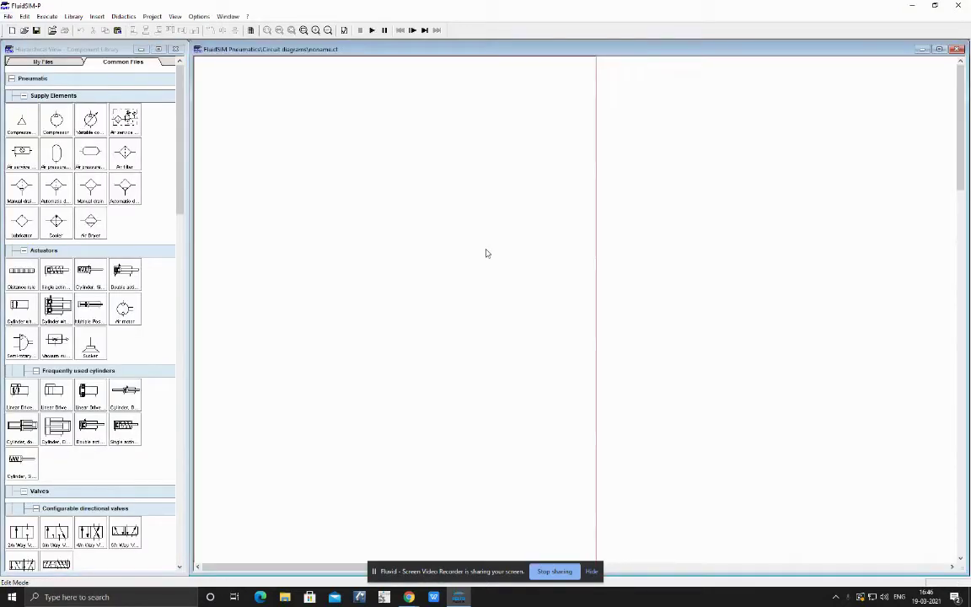
{"action": "left_click", "coordinate": [279, 30]}
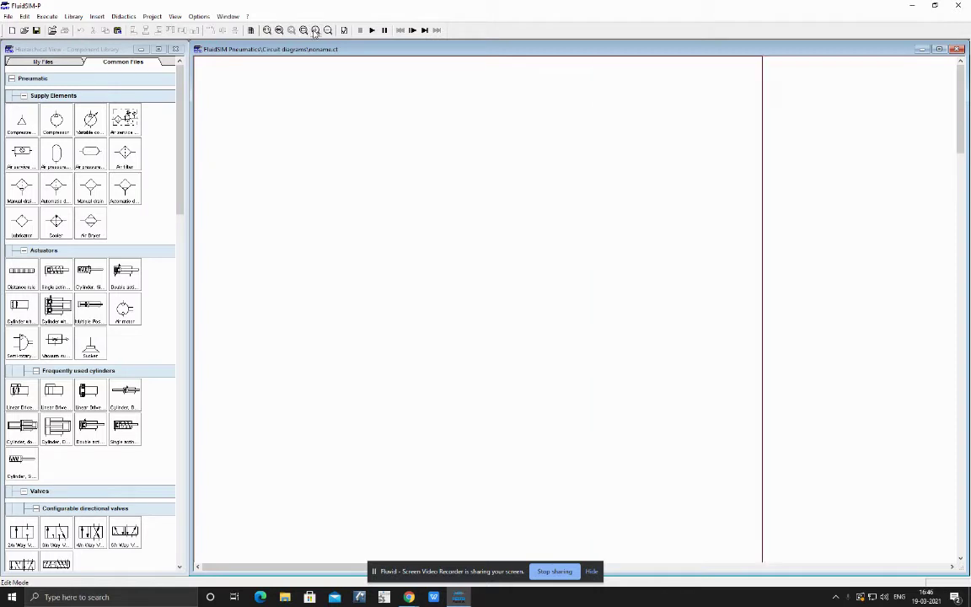
{"action": "left_click", "coordinate": [279, 30]}
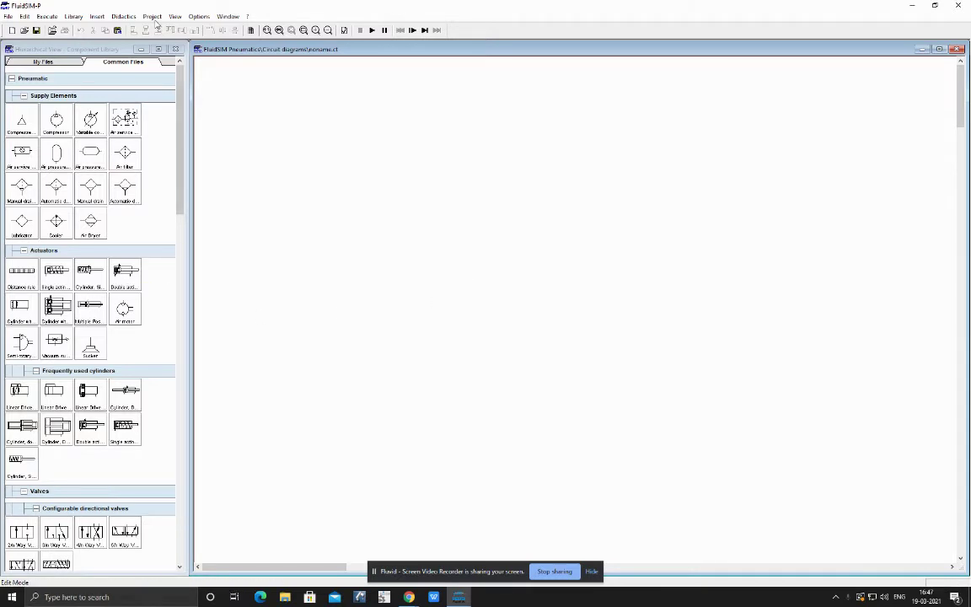
{"action": "left_click", "coordinate": [96, 16]}
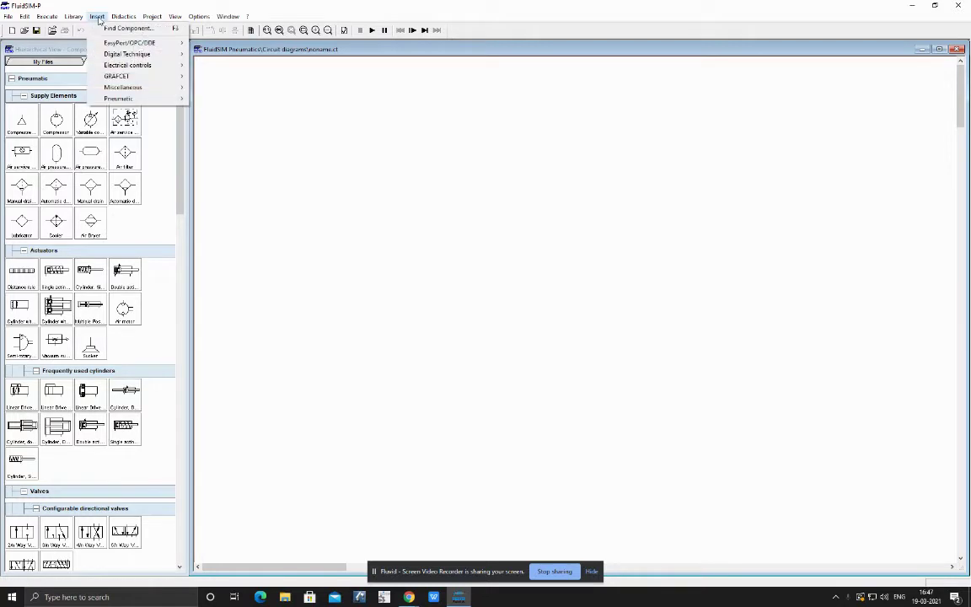
{"action": "left_click", "coordinate": [126, 26]}
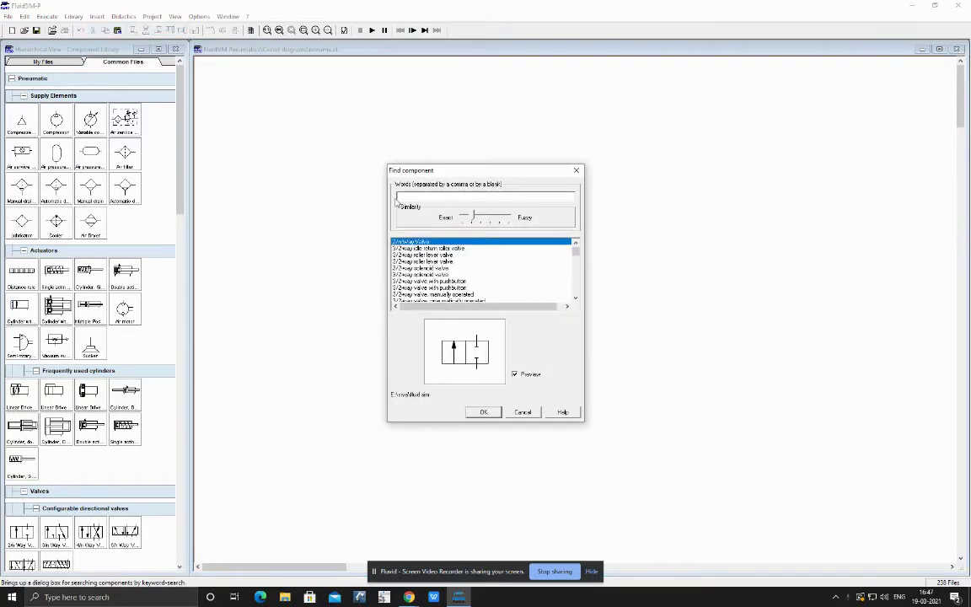
{"action": "type", "text": "text"}
{"action": "key", "text": "Return"}
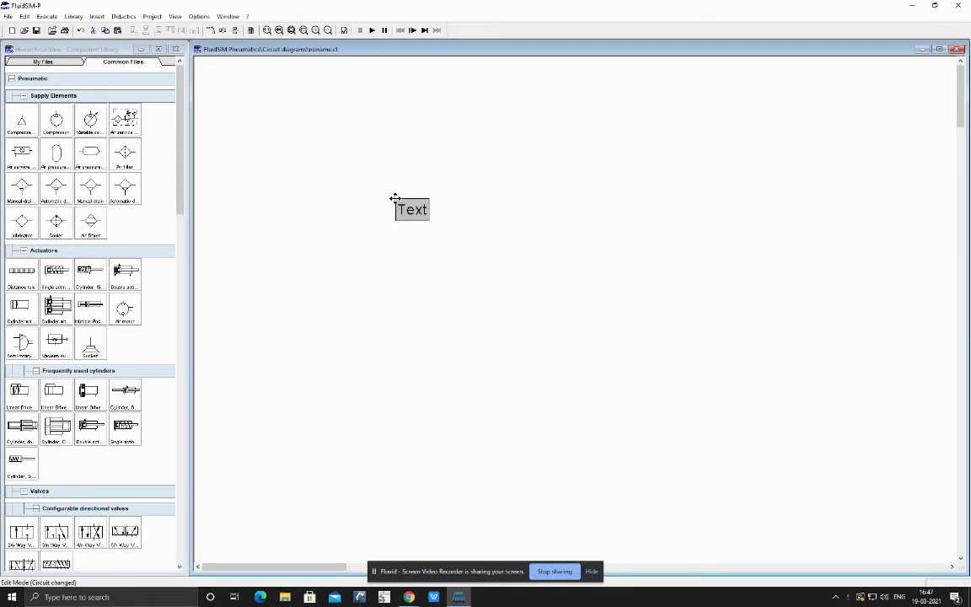
Step: Change the text to "forward time delay and backward of cylinder" and place it as a title at the top of the sheet
{"action": "left_click_drag", "start_coordinate": [394, 198], "coordinate": [314, 81]}
{"action": "double_click", "coordinate": [337, 94]}
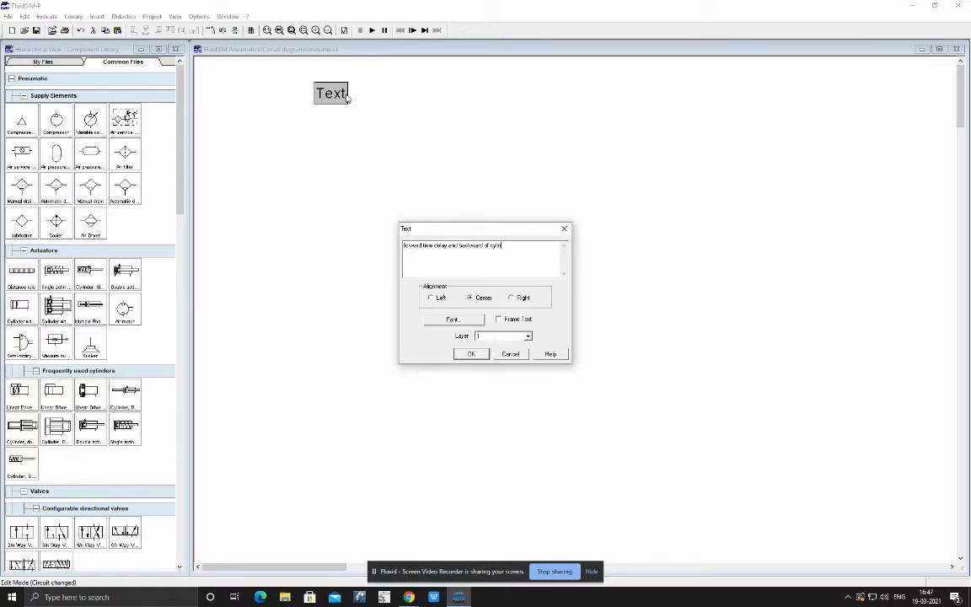
{"action": "key", "text": "Return"}
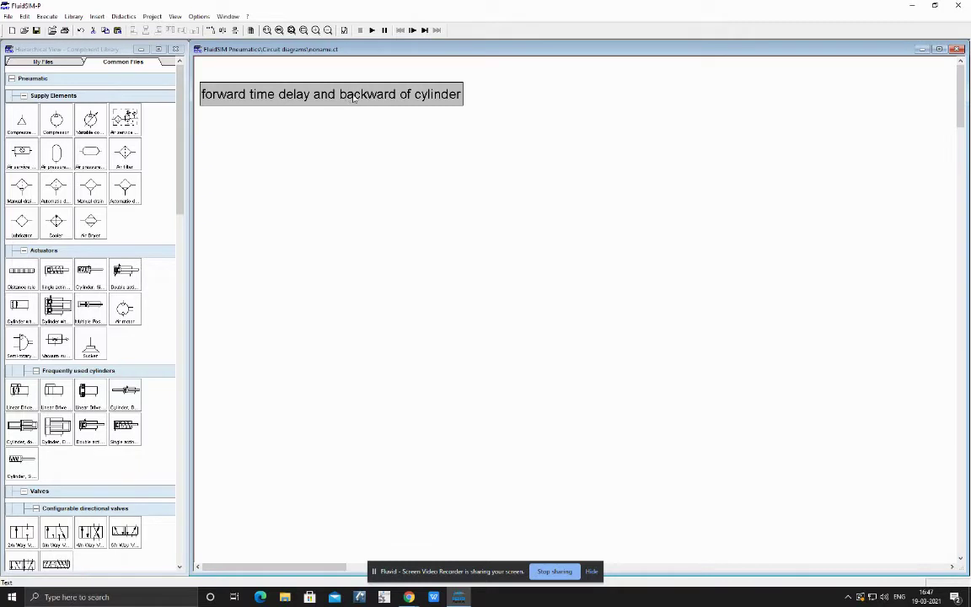
{"action": "left_click_drag", "start_coordinate": [354, 98], "coordinate": [399, 85]}
{"action": "left_click", "coordinate": [504, 156]}
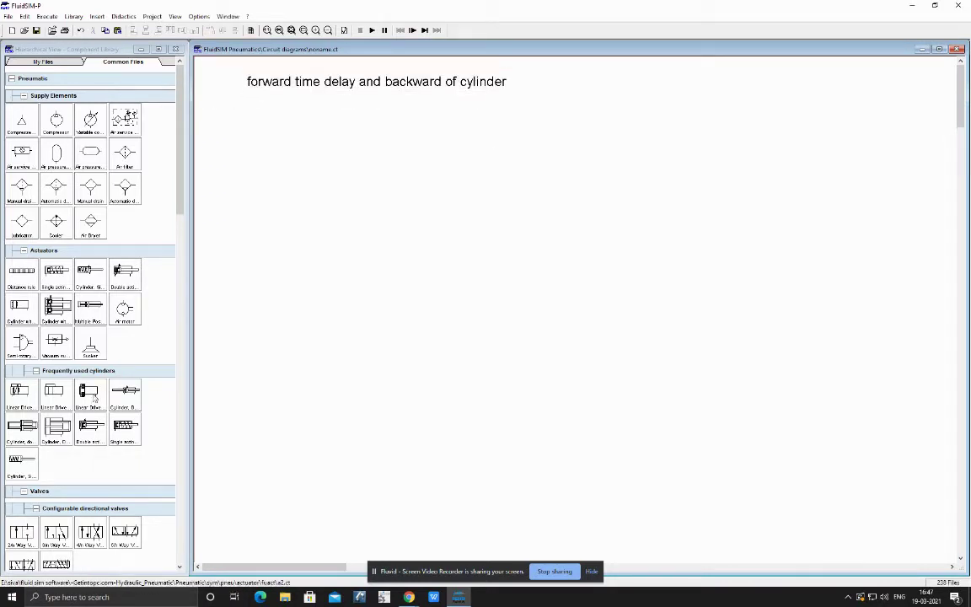
Step: Place a double acting cylinder with a 5/n way valve below it, and connect valve ports 4 and 2 to the cylinder's ports
{"action": "left_click_drag", "start_coordinate": [120, 269], "coordinate": [369, 172]}
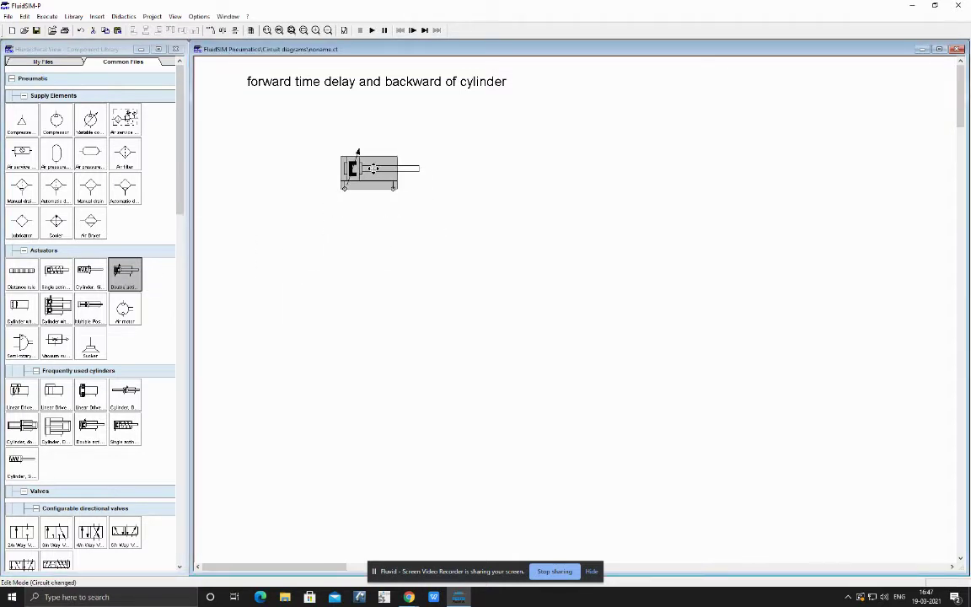
{"action": "left_click_drag", "start_coordinate": [179, 190], "coordinate": [182, 223]}
{"action": "left_click", "coordinate": [126, 367]}
{"action": "left_click_drag", "start_coordinate": [126, 367], "coordinate": [344, 188]}
{"action": "left_click_drag", "start_coordinate": [384, 231], "coordinate": [393, 189]}
Step: Add a compressed air supply below the 5/n way valve and connect it to port 1
{"action": "left_click_drag", "start_coordinate": [178, 167], "coordinate": [178, 121]}
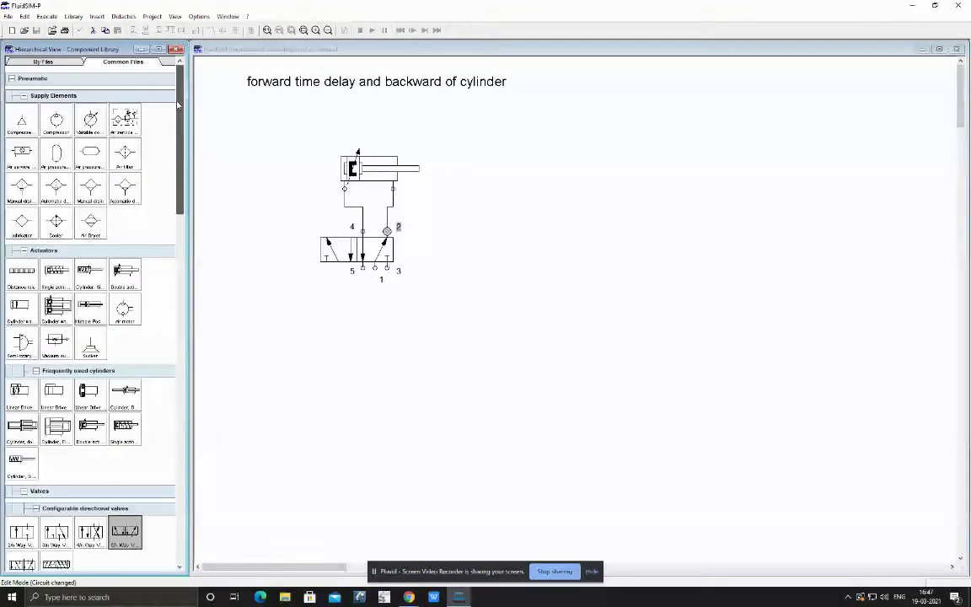
{"action": "left_click_drag", "start_coordinate": [22, 120], "coordinate": [374, 268]}
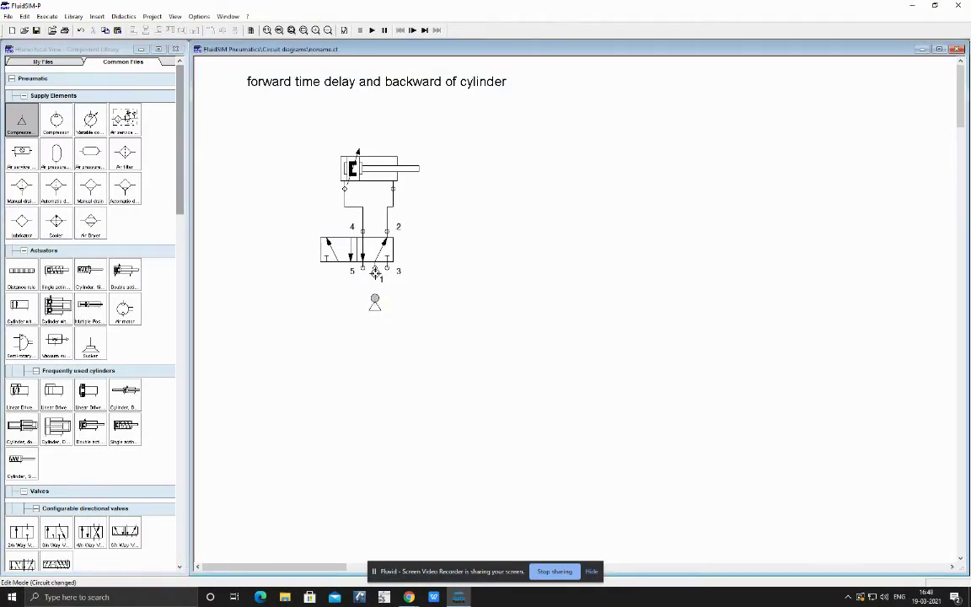
Step: Configure the 5/n way valve with pneumatic actuation on both its left and right sides
{"action": "left_click", "coordinate": [346, 253]}
{"action": "double_click", "coordinate": [345, 253]}
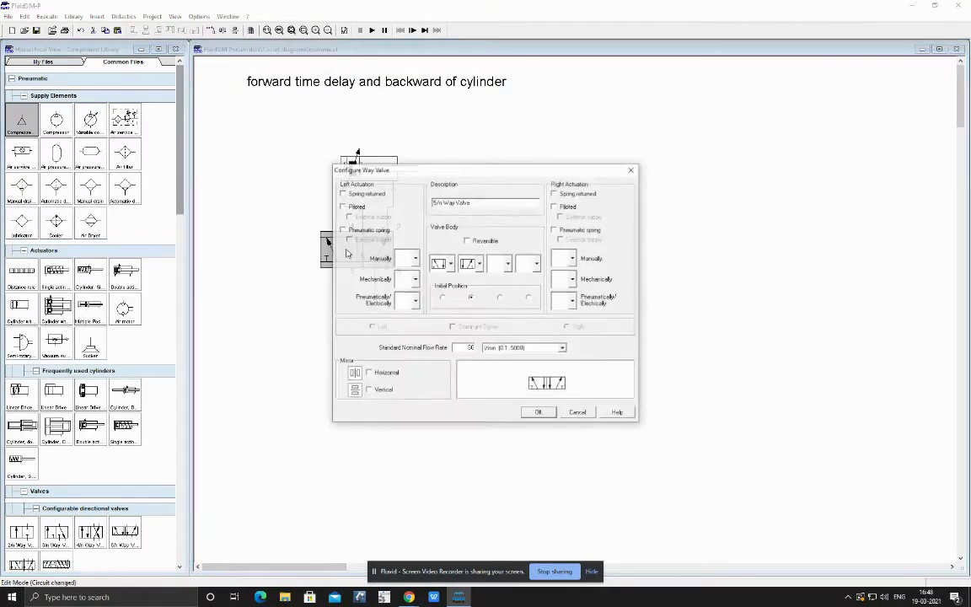
{"action": "left_click", "coordinate": [415, 302]}
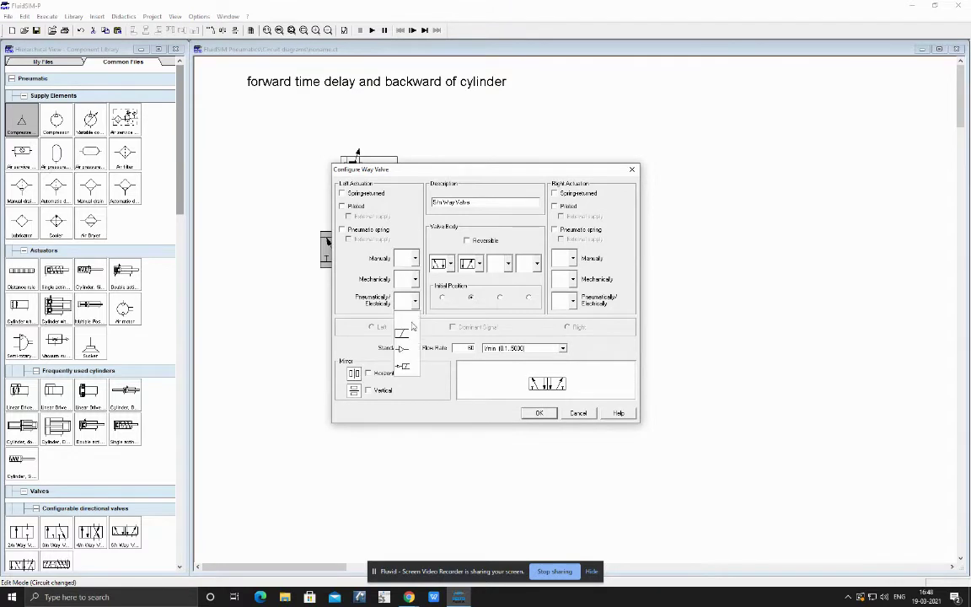
{"action": "left_click", "coordinate": [367, 339]}
{"action": "left_click", "coordinate": [573, 302]}
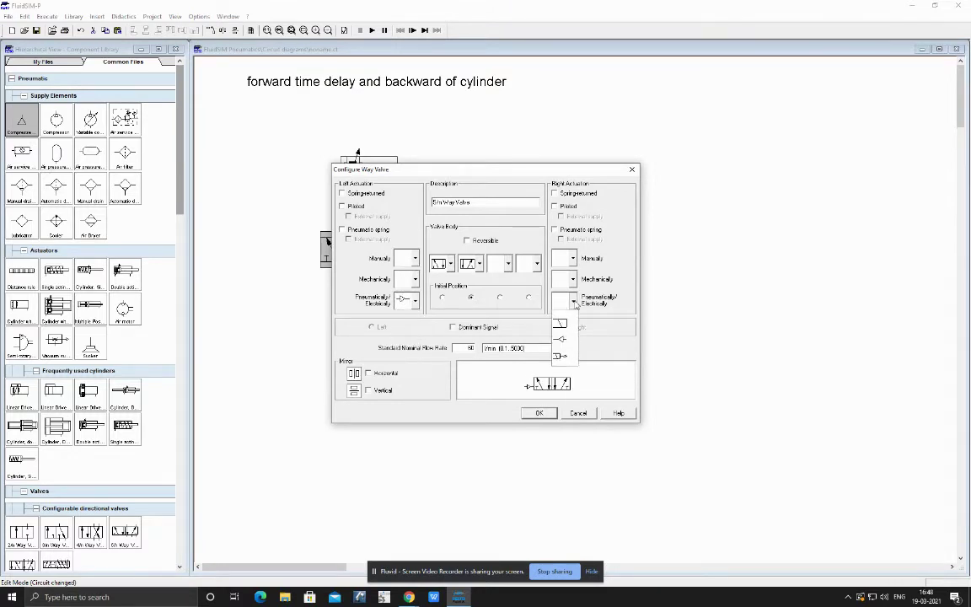
{"action": "left_click", "coordinate": [560, 355]}
{"action": "left_click", "coordinate": [540, 412]}
{"action": "left_click", "coordinate": [460, 352]}
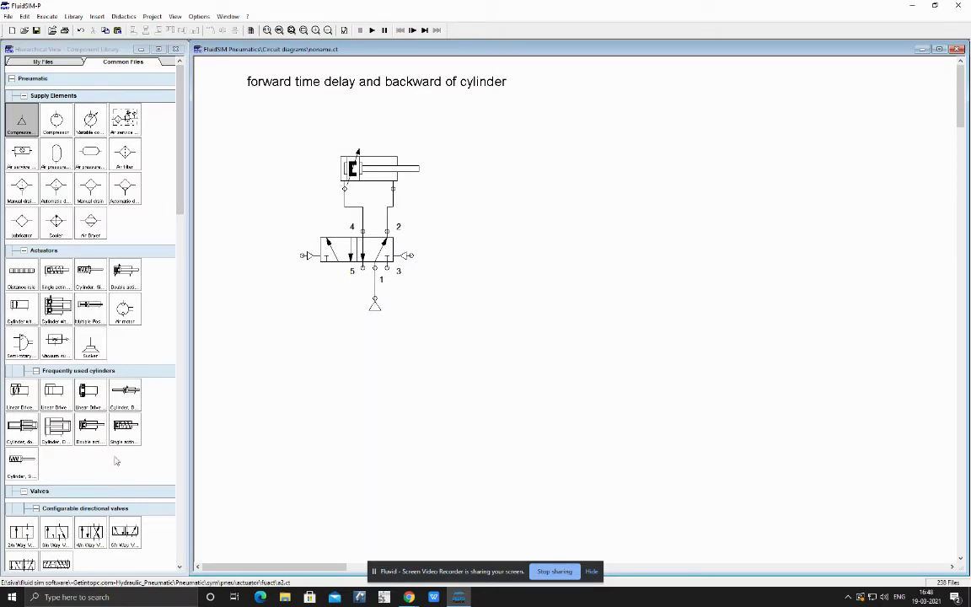
Step: Place a 3/n way valve beside the cylinder, rotate it 270°, and configure it with roller actuation and spring return
{"action": "left_click_drag", "start_coordinate": [59, 546], "coordinate": [495, 212]}
{"action": "right_click", "coordinate": [496, 212]}
{"action": "mouse_move", "coordinate": [542, 297]}
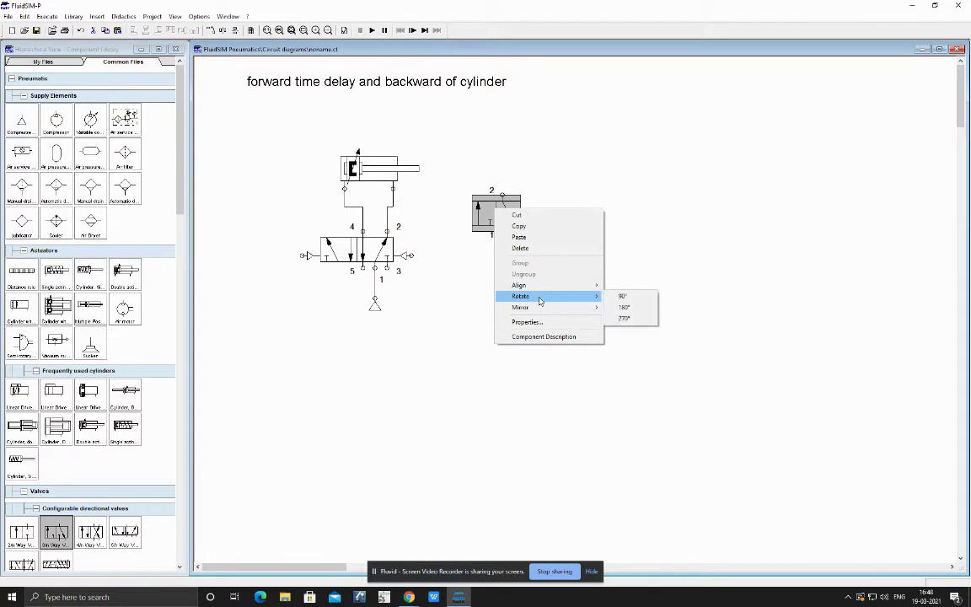
{"action": "left_click", "coordinate": [635, 321]}
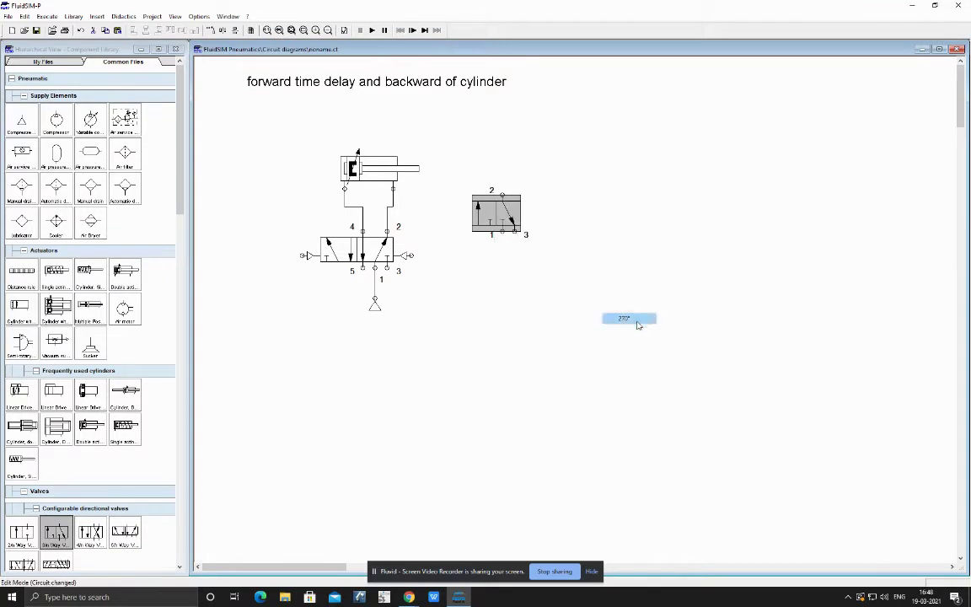
{"action": "double_click", "coordinate": [495, 218]}
{"action": "left_click", "coordinate": [414, 281]}
{"action": "left_click", "coordinate": [411, 330]}
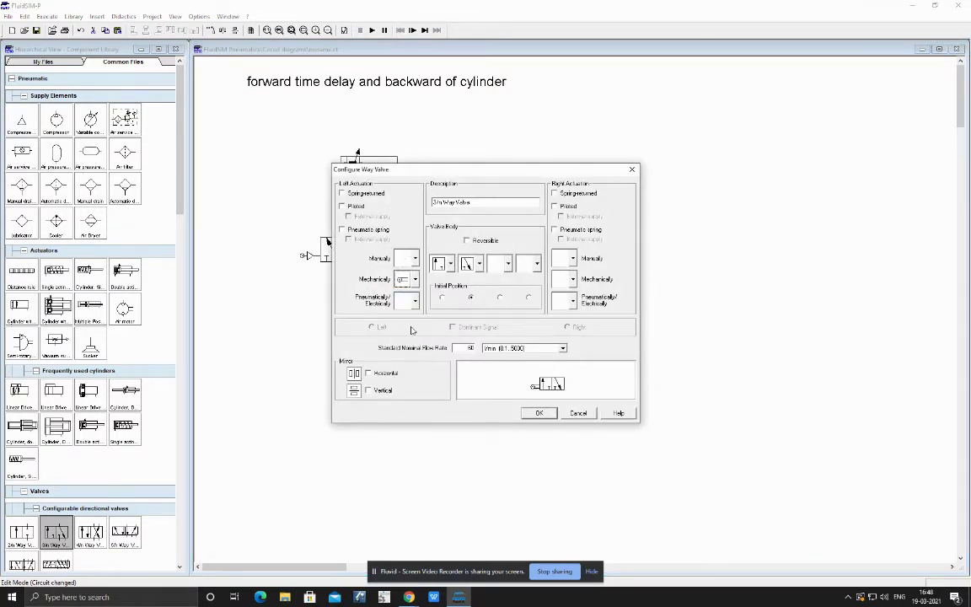
{"action": "left_click", "coordinate": [541, 413]}
Step: Duplicate the roller valve to its right and connect port 1 of both roller valves to a copy of the compressed air supply
{"action": "left_click_drag", "start_coordinate": [493, 216], "coordinate": [589, 221]}
{"action": "left_click_drag", "start_coordinate": [375, 302], "coordinate": [524, 292]}
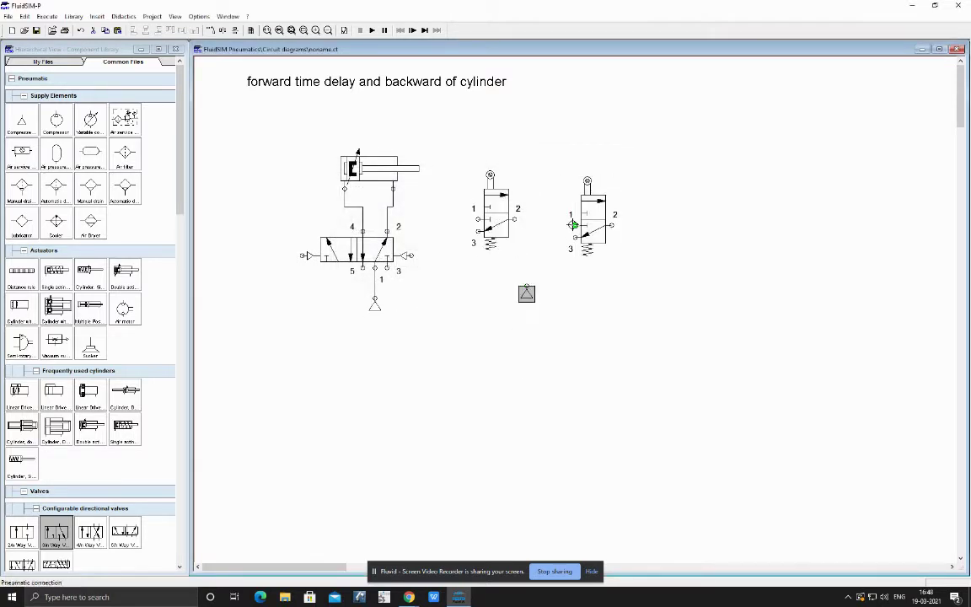
{"action": "left_click_drag", "start_coordinate": [572, 224], "coordinate": [525, 287]}
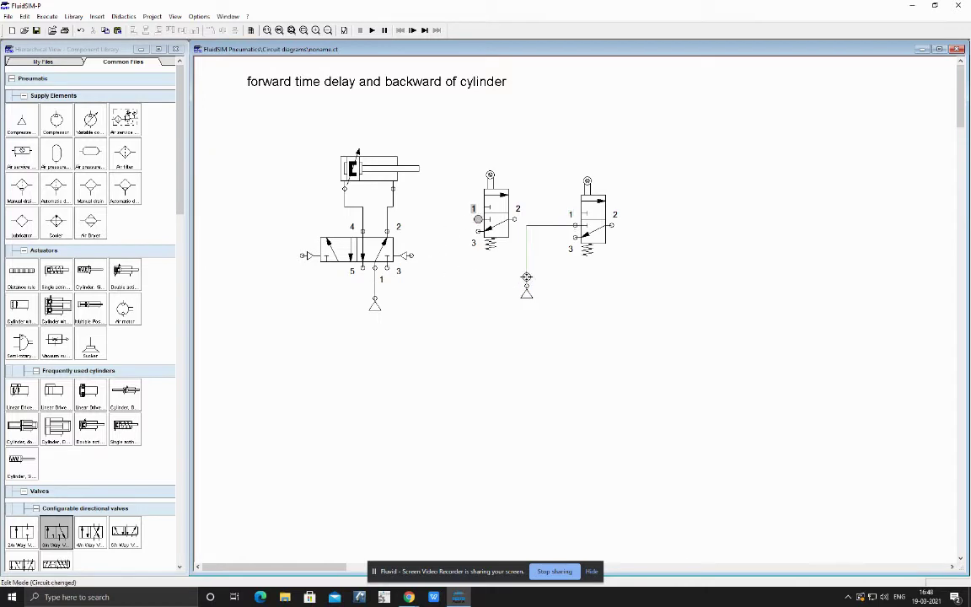
Step: Label the roller of the first 3/n way valve bwd and the roller of the duplicated valve fwd
{"action": "double_click", "coordinate": [492, 175]}
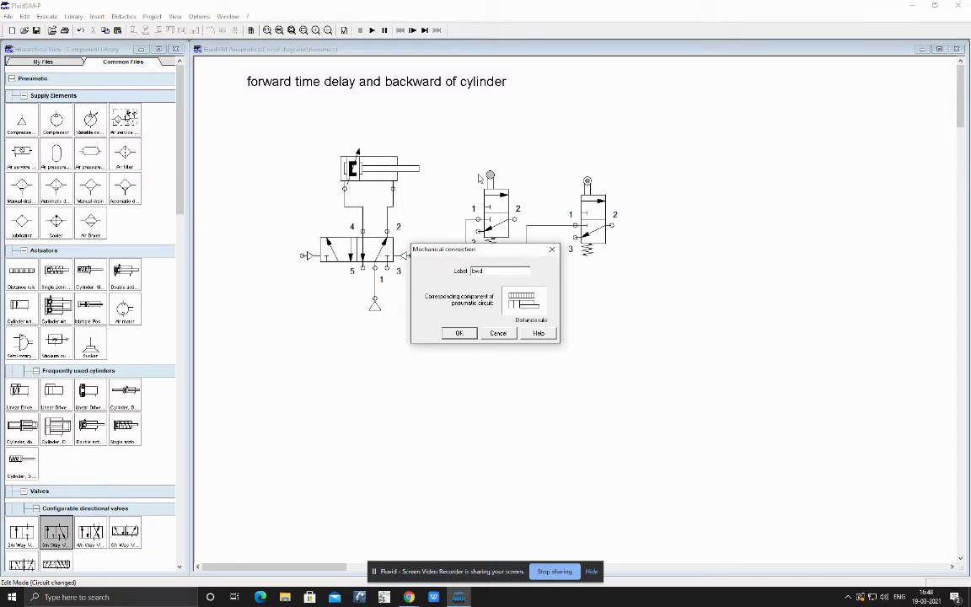
{"action": "key", "text": "Return"}
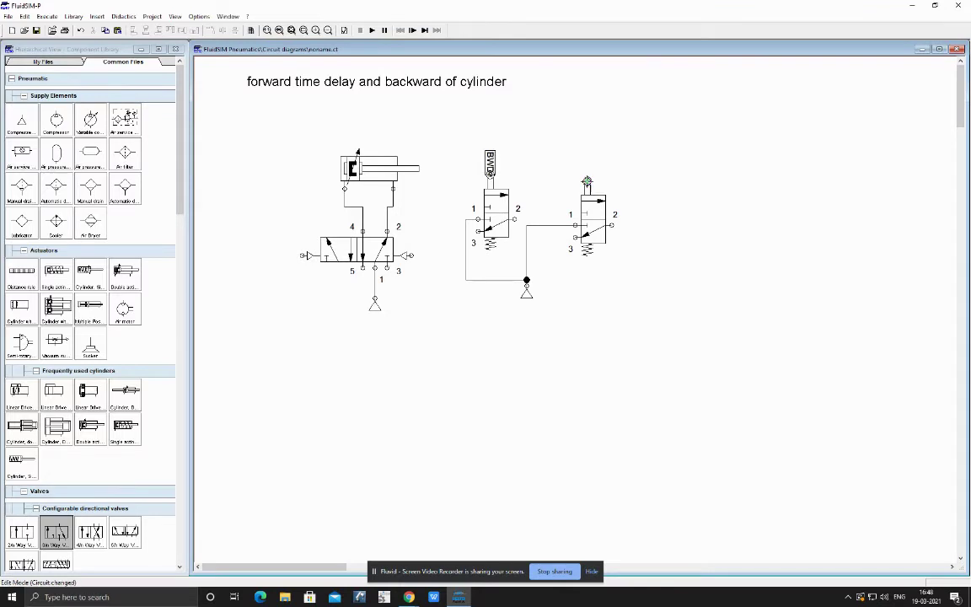
{"action": "double_click", "coordinate": [586, 182]}
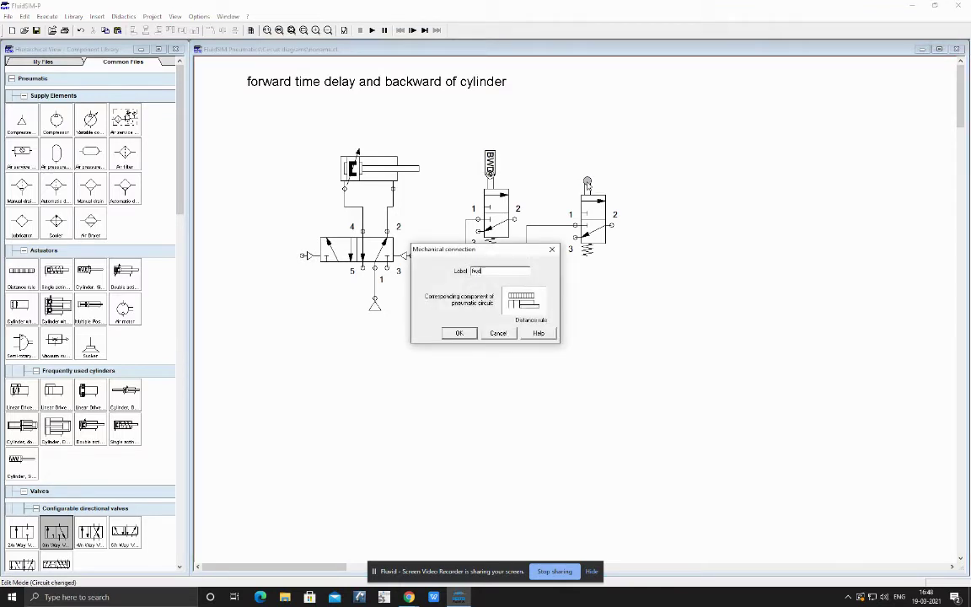
{"action": "key", "text": "Return"}
Step: Add actuating labels to the cylinder: bwd from 0 to 0 mm, plus fwd with its own begin and end positions
{"action": "double_click", "coordinate": [384, 166]}
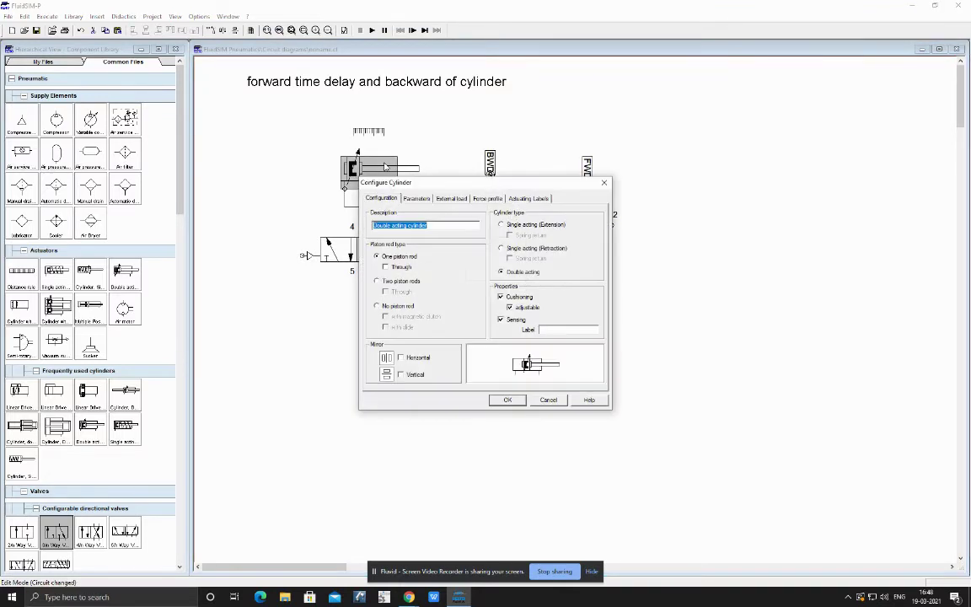
{"action": "left_click", "coordinate": [529, 199]}
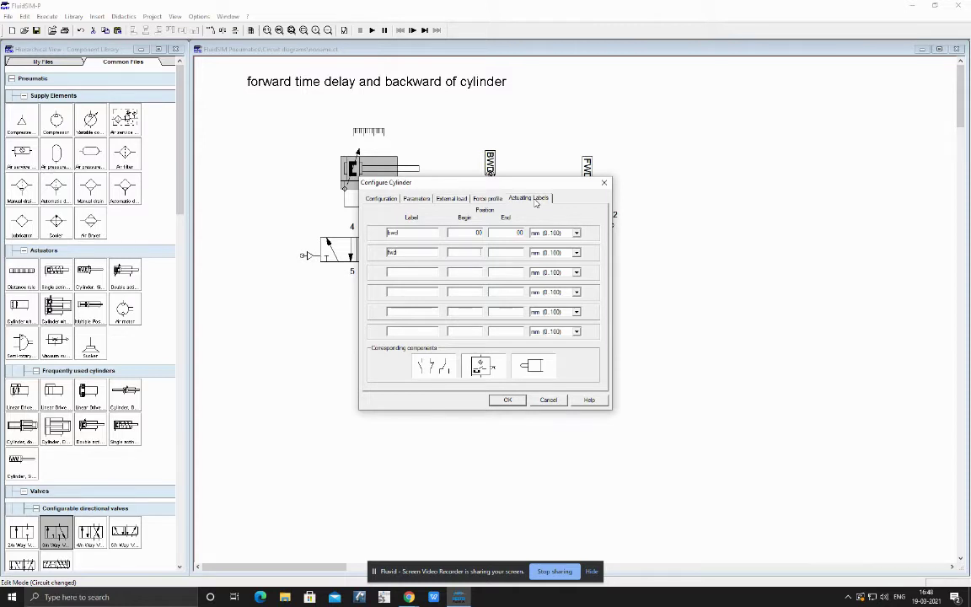
{"action": "key", "text": "Return"}
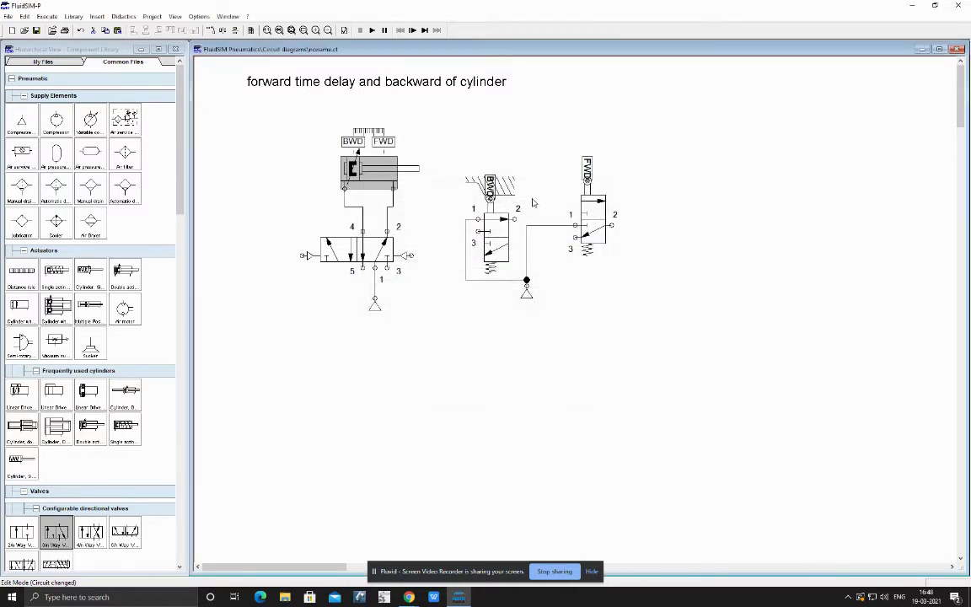
{"action": "left_click", "coordinate": [495, 446]}
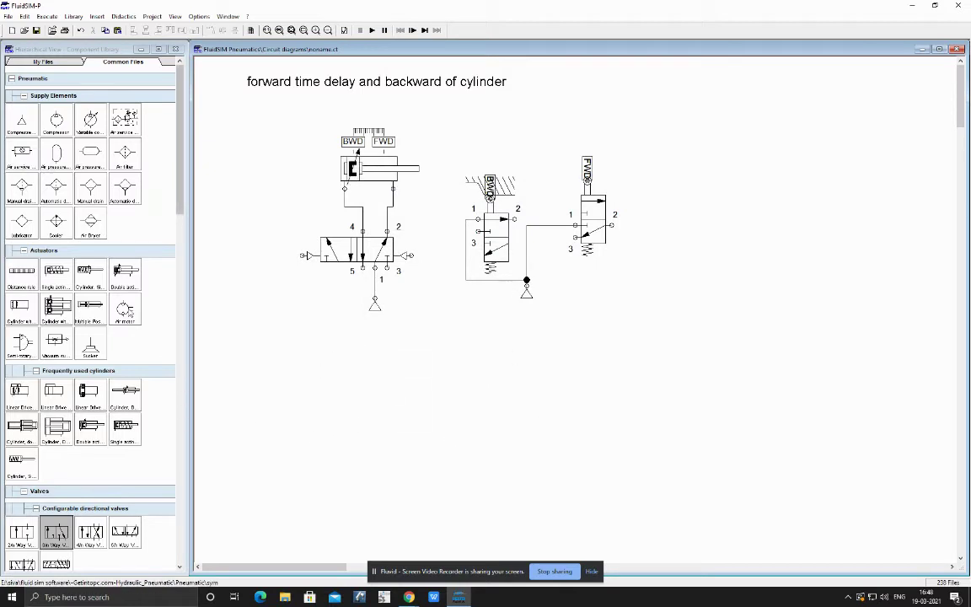
Step: Place another 3/n way valve below and left of the main valve, configured with manual pushbutton actuation and right-side spring return
{"action": "left_click", "coordinate": [54, 484]}
{"action": "left_click_drag", "start_coordinate": [54, 476], "coordinate": [266, 394]}
{"action": "double_click", "coordinate": [266, 395]}
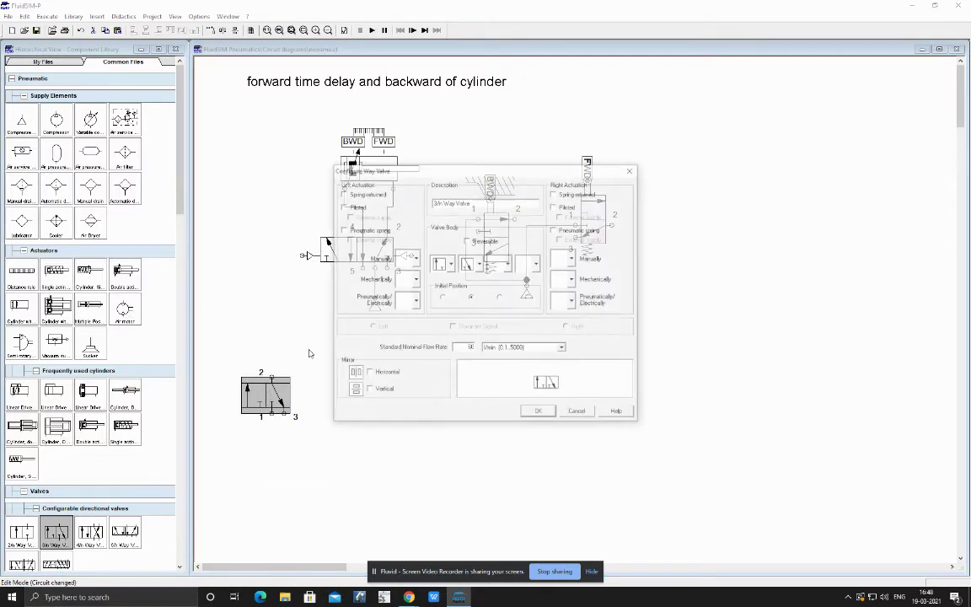
{"action": "left_click", "coordinate": [415, 258]}
{"action": "left_click", "coordinate": [365, 297]}
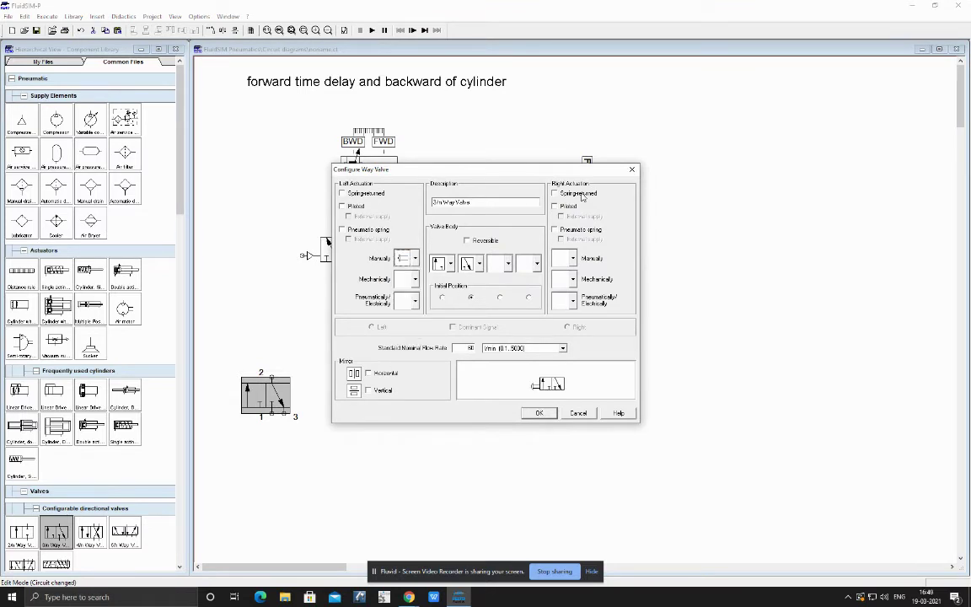
{"action": "left_click", "coordinate": [579, 194]}
{"action": "left_click", "coordinate": [539, 412]}
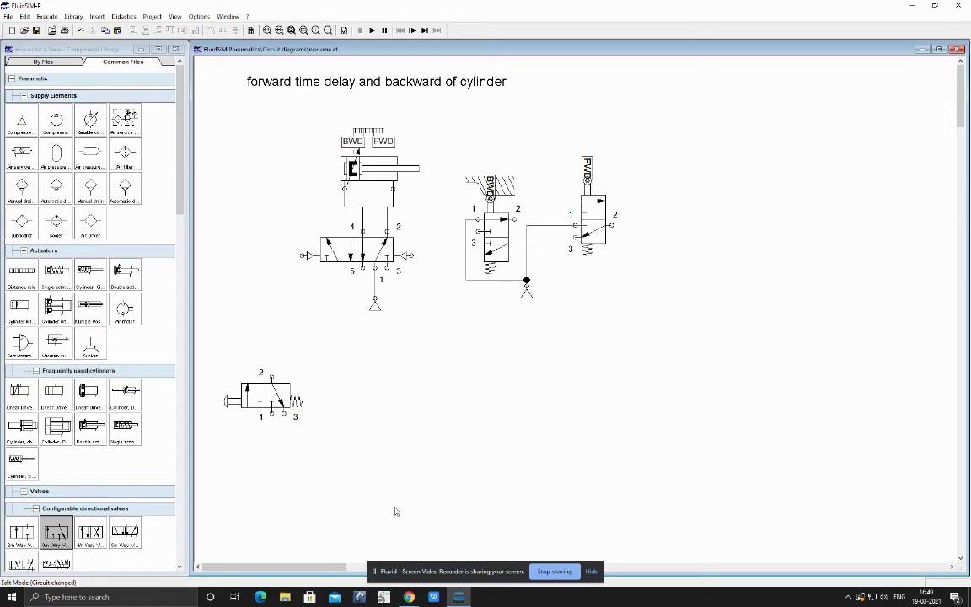
Step: Search the components for "time" and insert a normally closed time delay valve below the roller valves
{"action": "left_click", "coordinate": [74, 16]}
{"action": "left_click", "coordinate": [103, 26]}
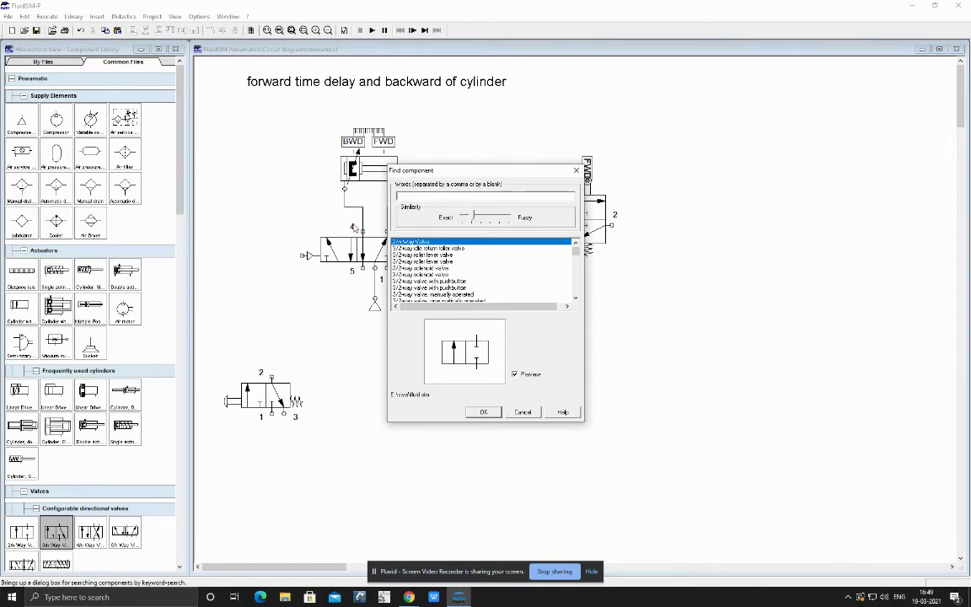
{"action": "type", "text": "time"}
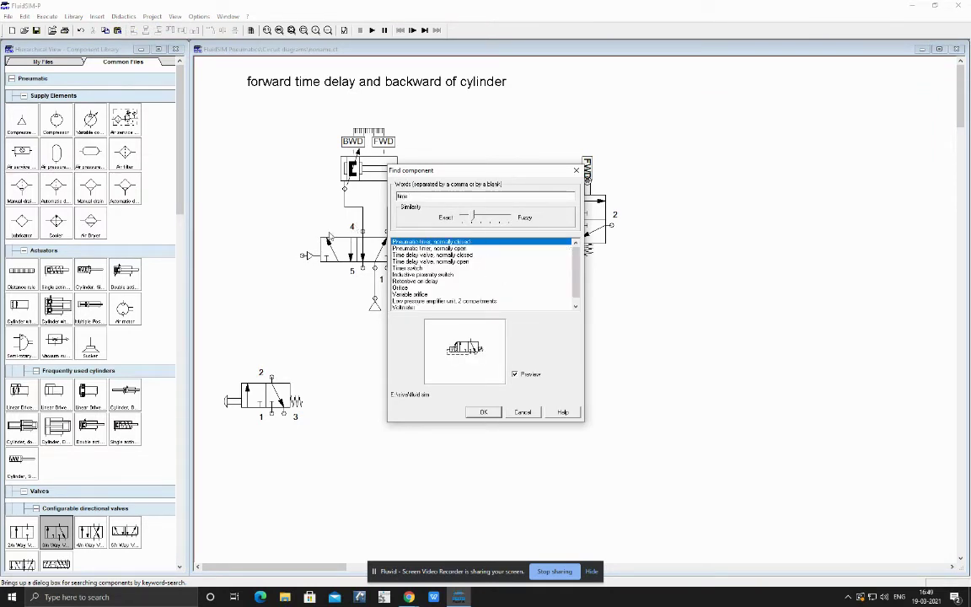
{"action": "left_click", "coordinate": [429, 255]}
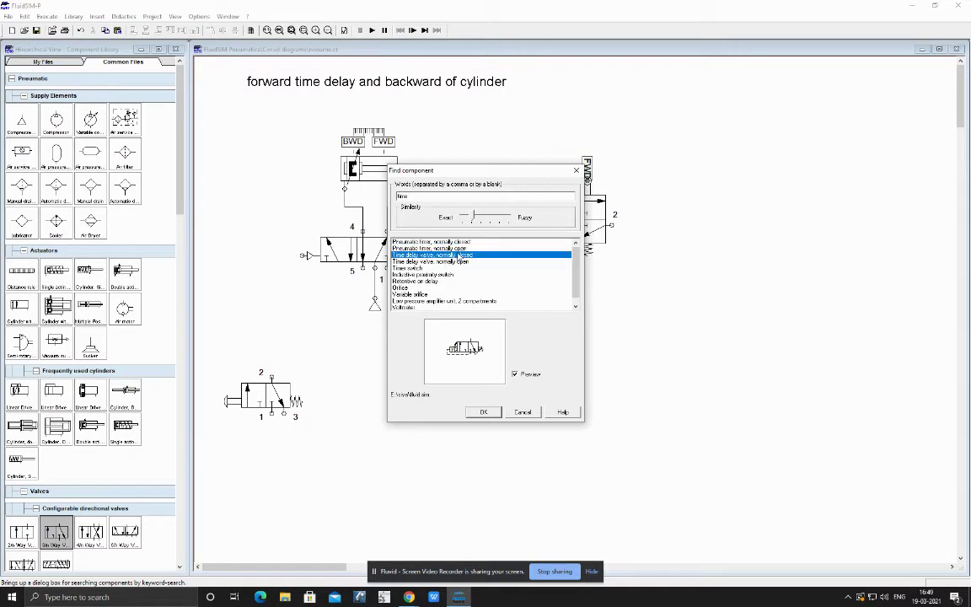
{"action": "left_click", "coordinate": [484, 411]}
{"action": "left_click", "coordinate": [541, 398]}
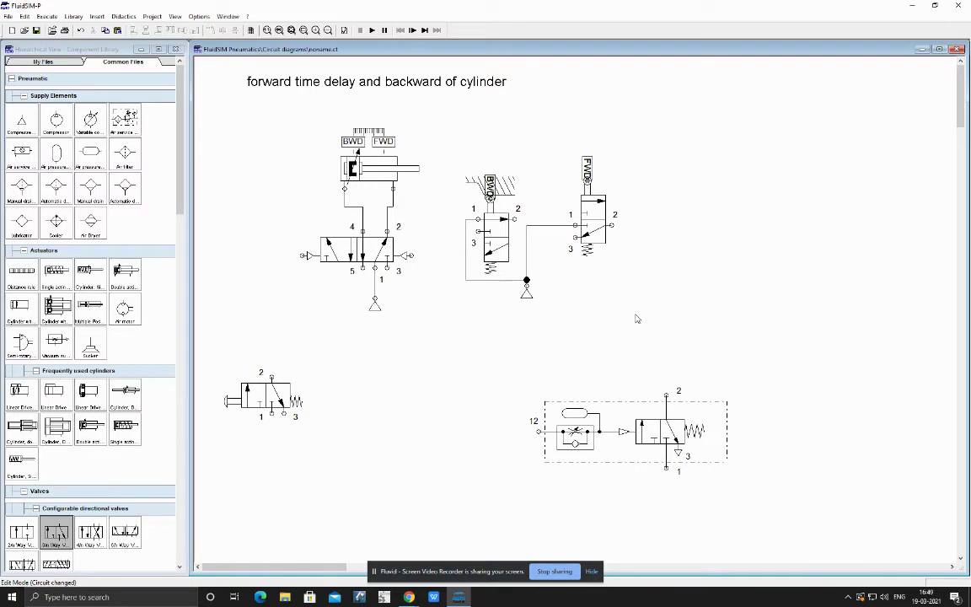
Step: Simulate the partly connected circuit despite the warnings, check the supply to both roller valves, and stop the simulation
{"action": "left_click", "coordinate": [370, 30]}
{"action": "key", "text": "Return"}
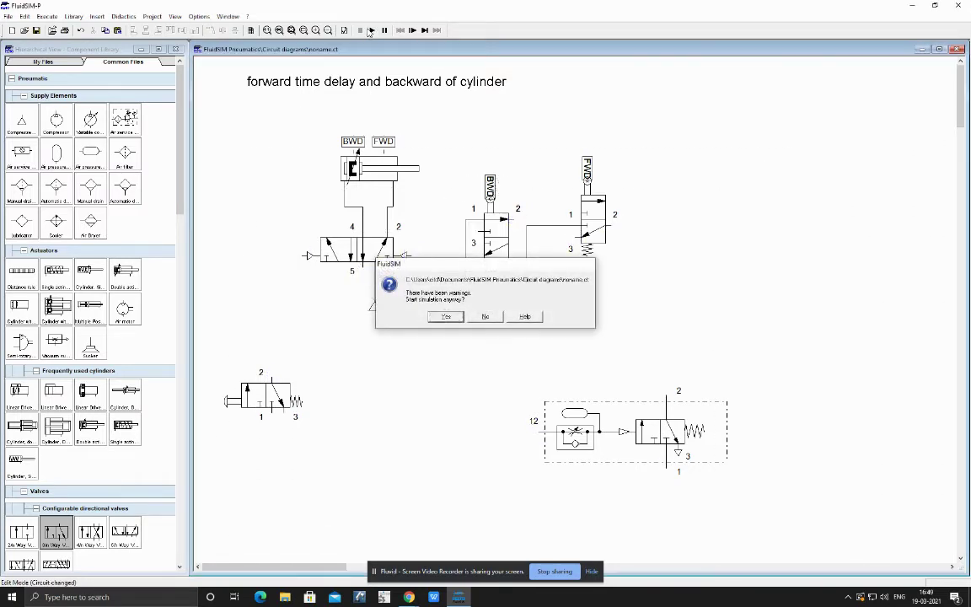
{"action": "key", "text": "Return"}
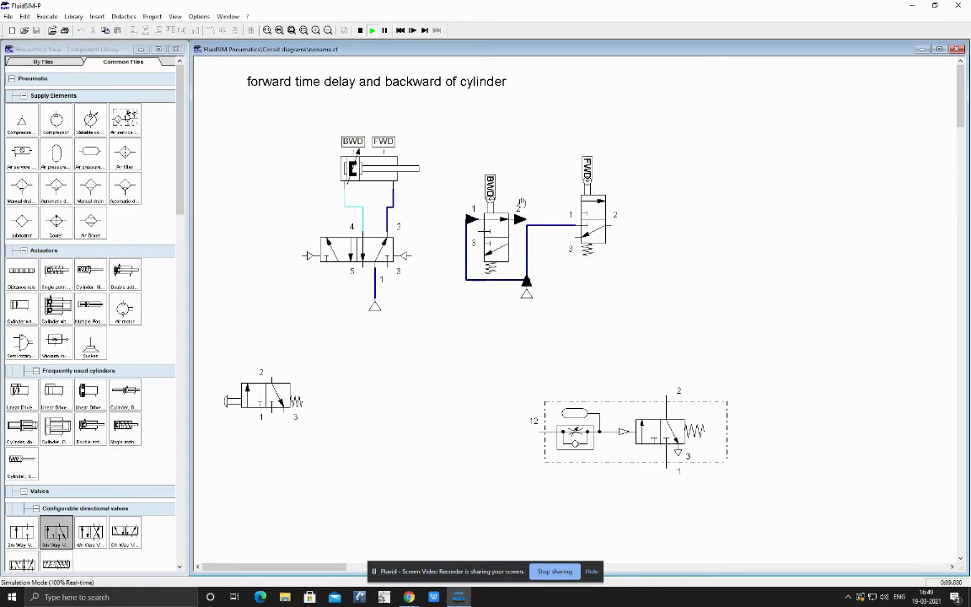
{"action": "left_click", "coordinate": [360, 29]}
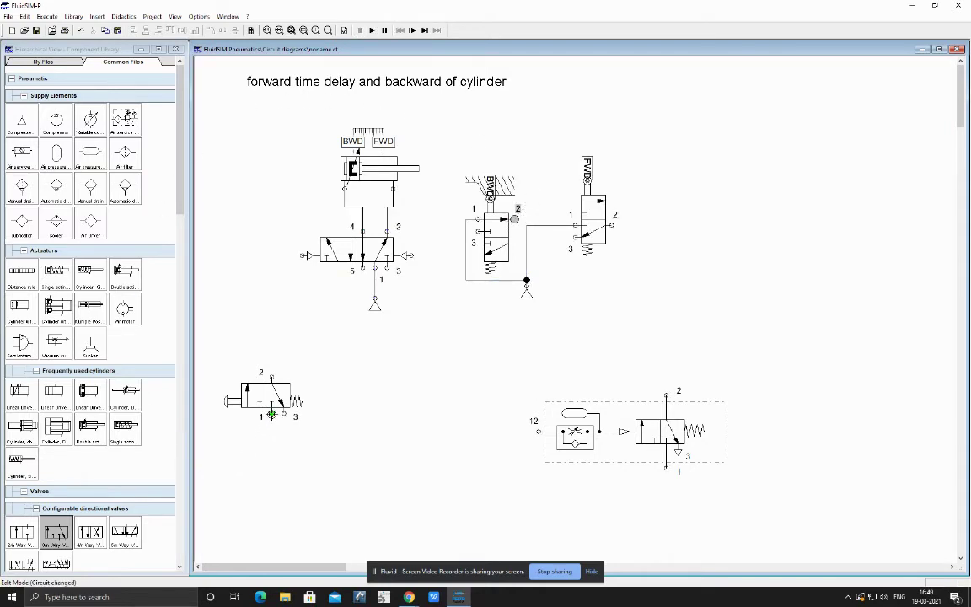
Step: Connect the bwd roller valve's port 2 around the cylinder to the pushbutton valve's port 1, and its port 2 to the main valve's left pilot port
{"action": "left_click_drag", "start_coordinate": [271, 413], "coordinate": [526, 297]}
{"action": "left_click_drag", "start_coordinate": [385, 414], "coordinate": [245, 103]}
{"action": "left_click_drag", "start_coordinate": [271, 145], "coordinate": [200, 156]}
{"action": "left_click_drag", "start_coordinate": [227, 413], "coordinate": [234, 442]}
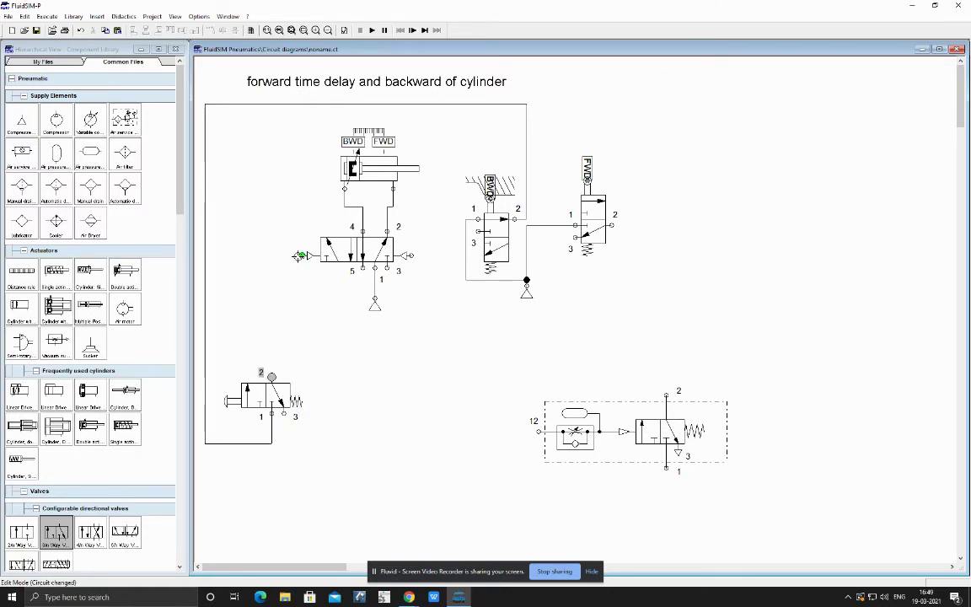
{"action": "left_click_drag", "start_coordinate": [299, 256], "coordinate": [271, 376]}
Step: Simulate the circuit, actuate the pushbutton valve to test the cylinder's forward stroke, and stop the simulation
{"action": "left_click", "coordinate": [372, 31]}
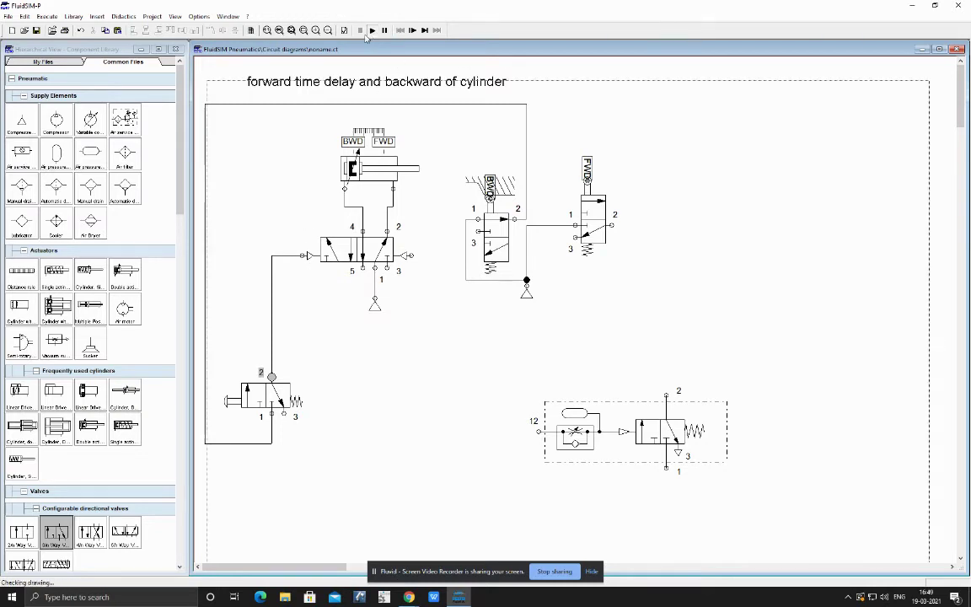
{"action": "key", "text": "Return"}
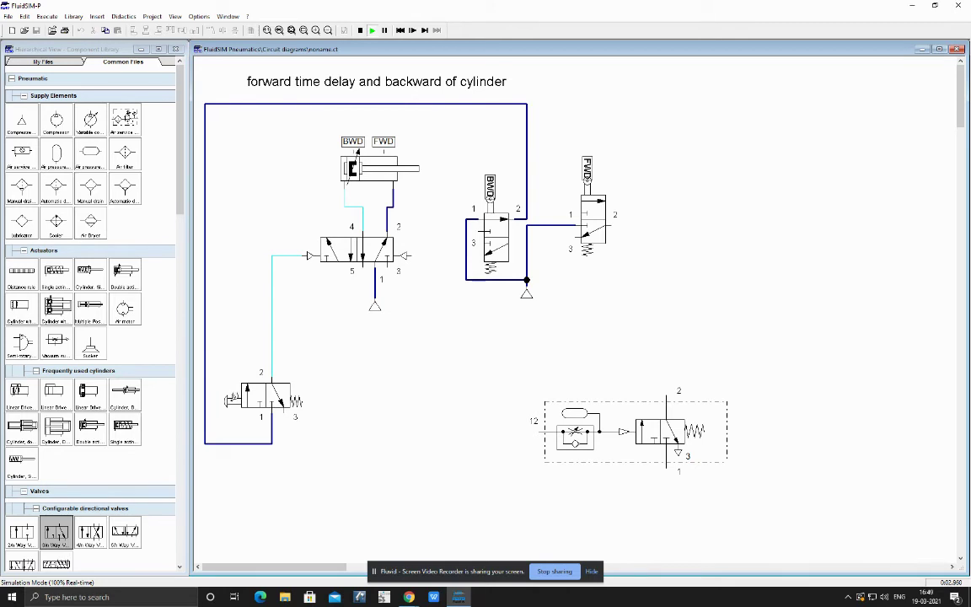
{"action": "left_click", "coordinate": [228, 399]}
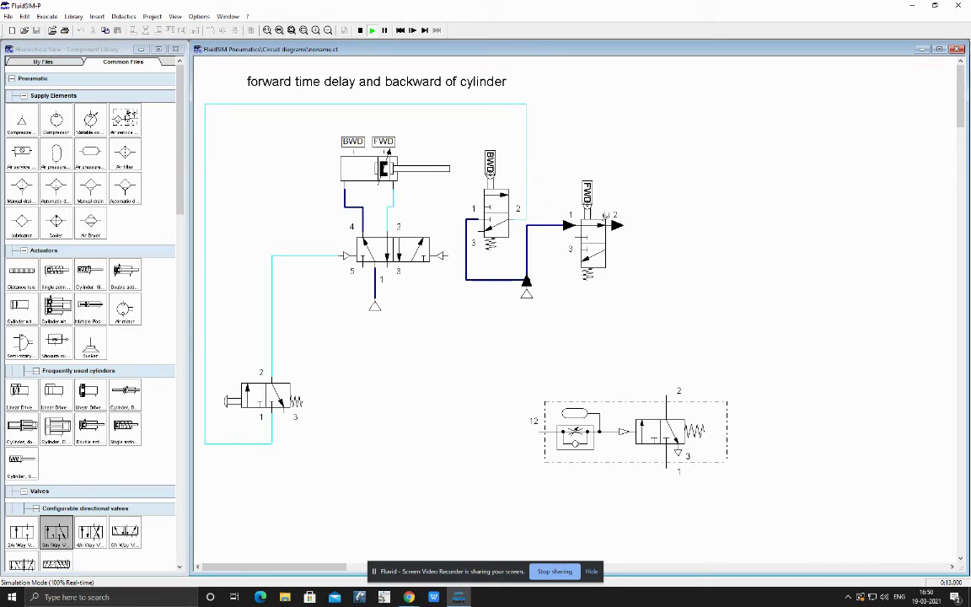
{"action": "left_click", "coordinate": [360, 29]}
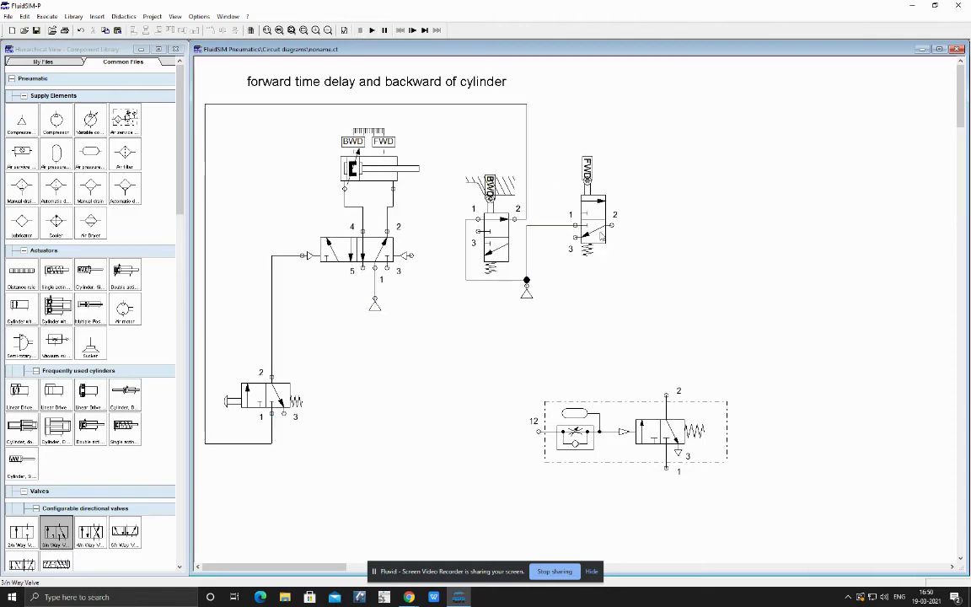
Step: Connect the fwd roller valve's port 2 to the time delay valve's port 12, and attach a copied compressed air supply to its port 1
{"action": "left_click_drag", "start_coordinate": [612, 220], "coordinate": [536, 431]}
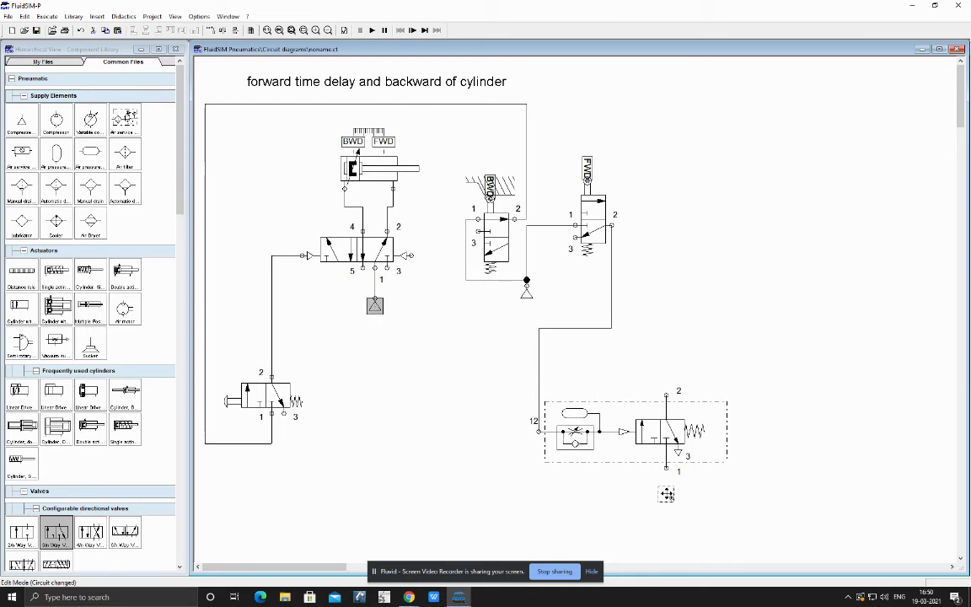
{"action": "left_click_drag", "start_coordinate": [672, 493], "coordinate": [672, 493]}
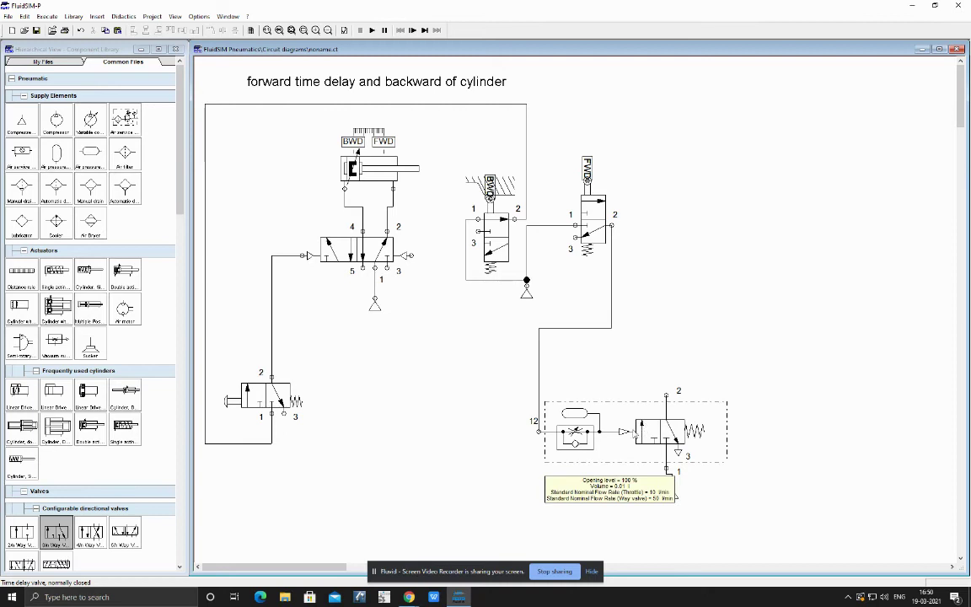
Step: Open the time delay valve's settings at the accumulator volume and accept them
{"action": "double_click", "coordinate": [572, 420]}
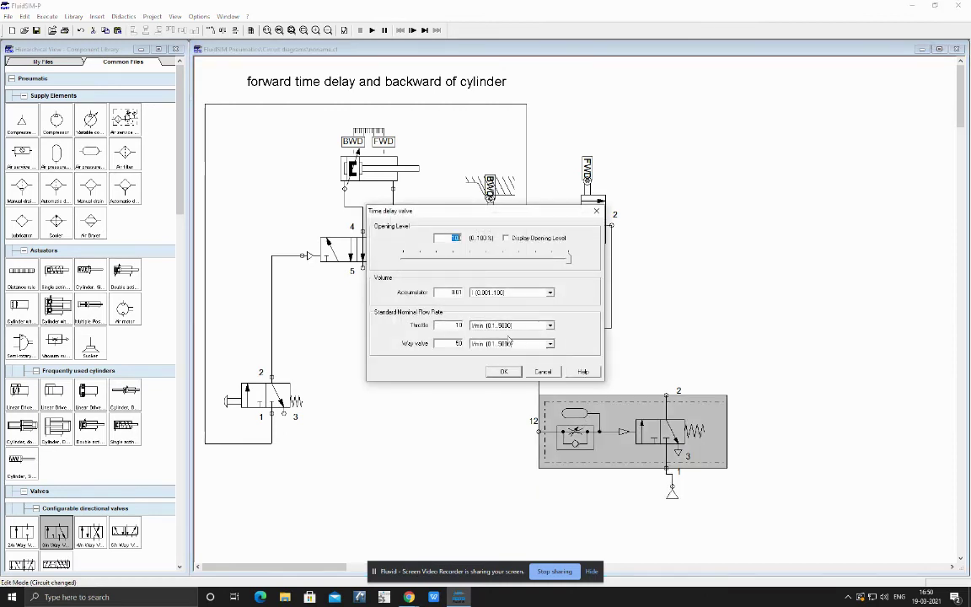
{"action": "left_click", "coordinate": [444, 293]}
{"action": "key", "text": "Return"}
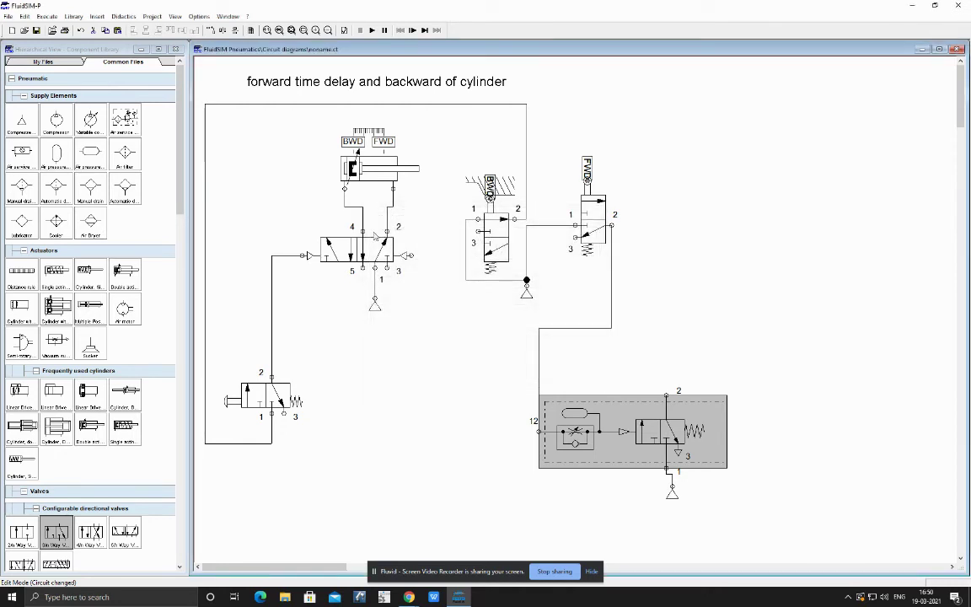
Step: Simulate again, actuate the pushbutton valve to test the switching of the time delay valve, and stop the simulation
{"action": "left_click", "coordinate": [372, 30]}
{"action": "key", "text": "Return"}
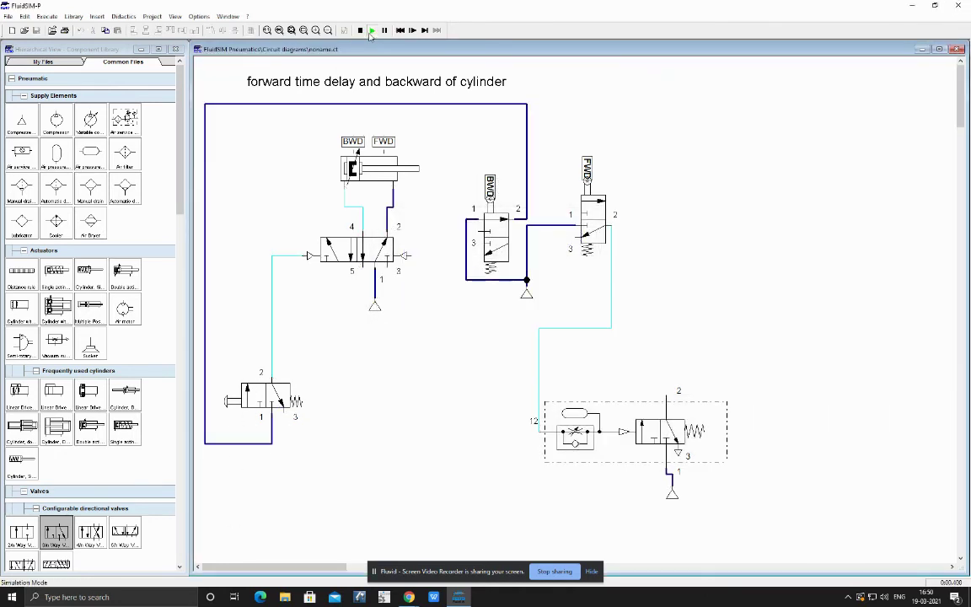
{"action": "left_click", "coordinate": [229, 400]}
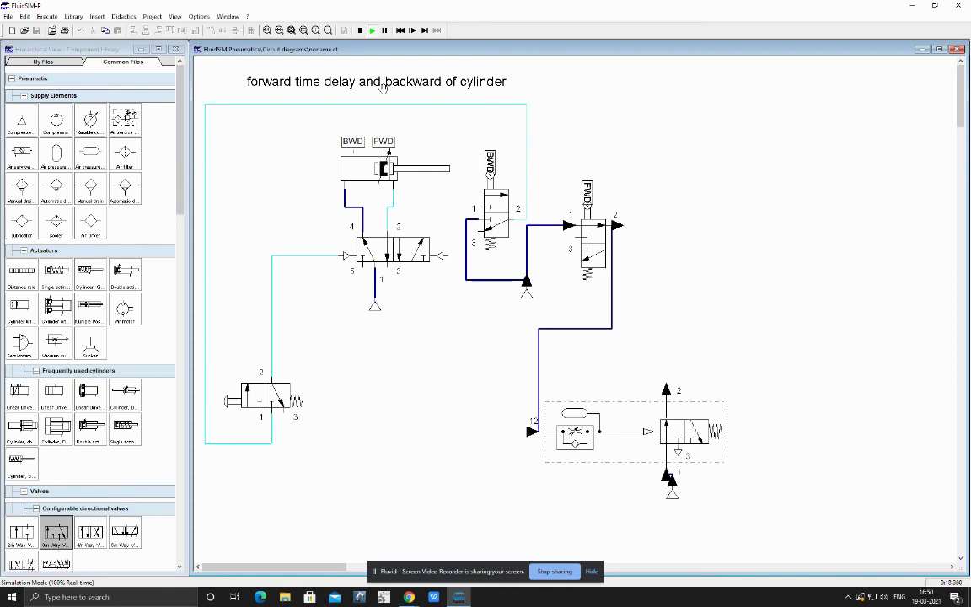
{"action": "left_click", "coordinate": [361, 31]}
Step: Connect the time delay valve's port 2 to the main valve's right pilot port, and simulate the full cycle by actuating the pushbutton valve
{"action": "mouse_move", "coordinate": [666, 394]}
{"action": "left_mouse_down"}
{"action": "mouse_move", "coordinate": [573, 363]}
{"action": "mouse_move", "coordinate": [379, 320]}
{"action": "mouse_move", "coordinate": [360, 263]}
{"action": "mouse_move", "coordinate": [413, 258]}
{"action": "mouse_move", "coordinate": [433, 291]}
{"action": "mouse_move", "coordinate": [431, 364]}
{"action": "left_mouse_up"}
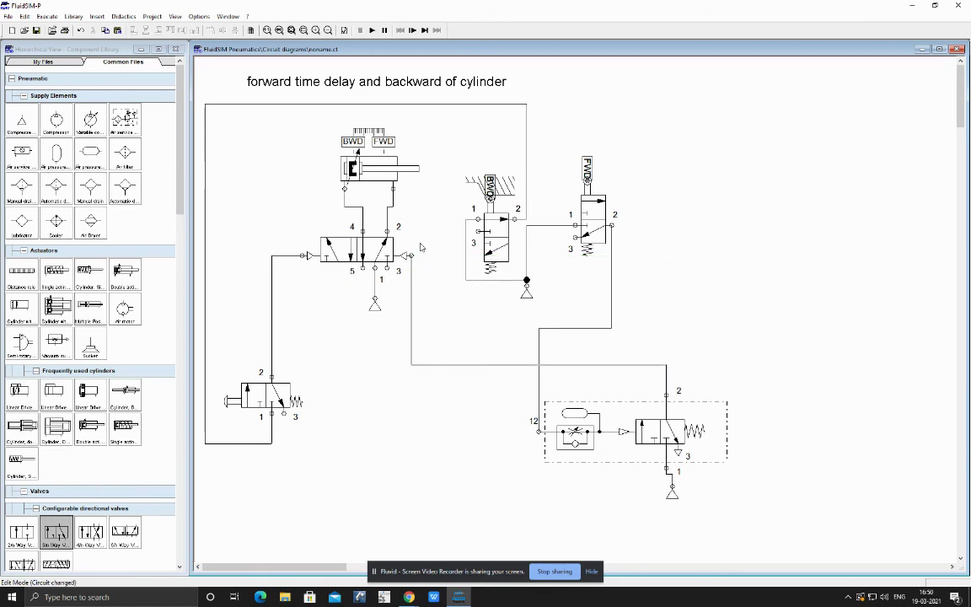
{"action": "left_click", "coordinate": [372, 31]}
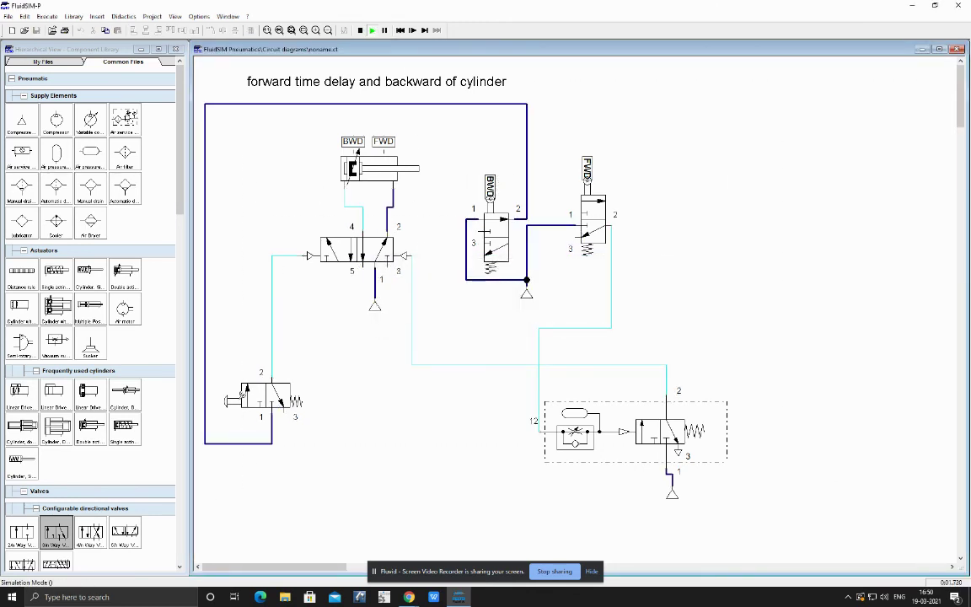
{"action": "left_click", "coordinate": [243, 395]}
{"action": "left_click", "coordinate": [562, 573]}
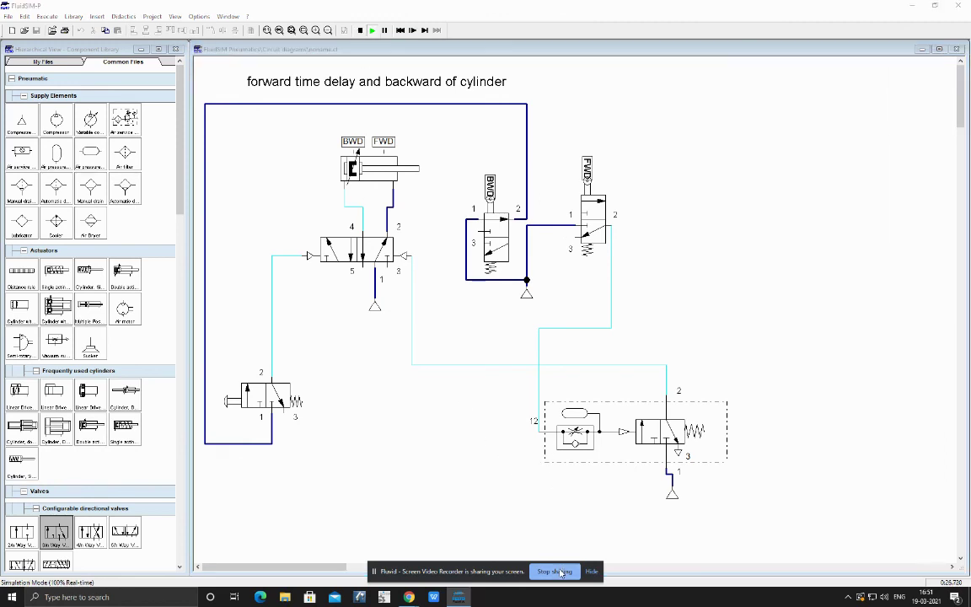